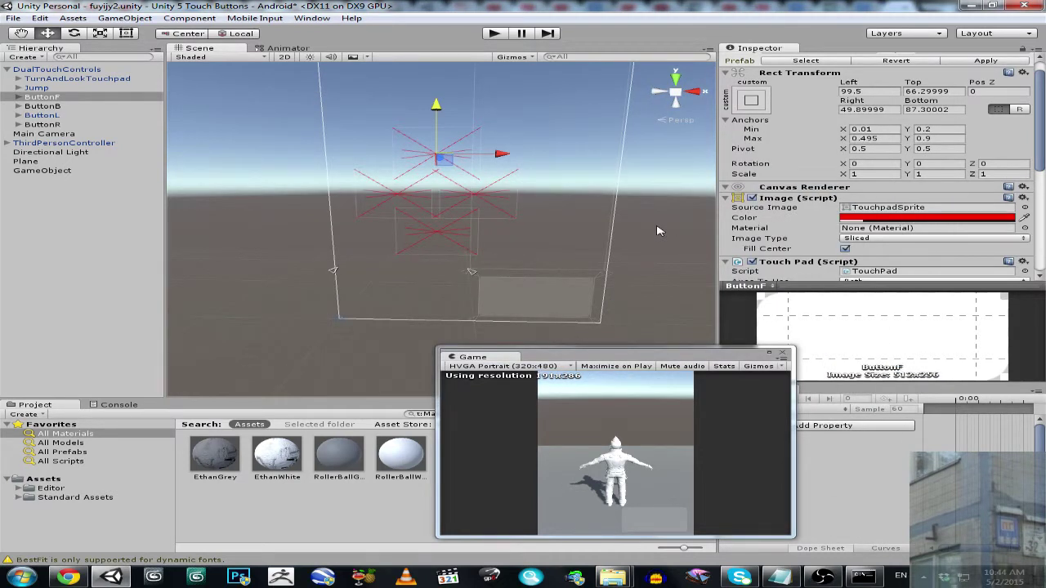
Examine the DualTouchControls canvas and its children Jump, ButtonF, ButtonB, ButtonL and ButtonR in the scene.
{"action": "right_click_drag", "start_coordinate": [550, 239], "coordinate": [576, 237]}
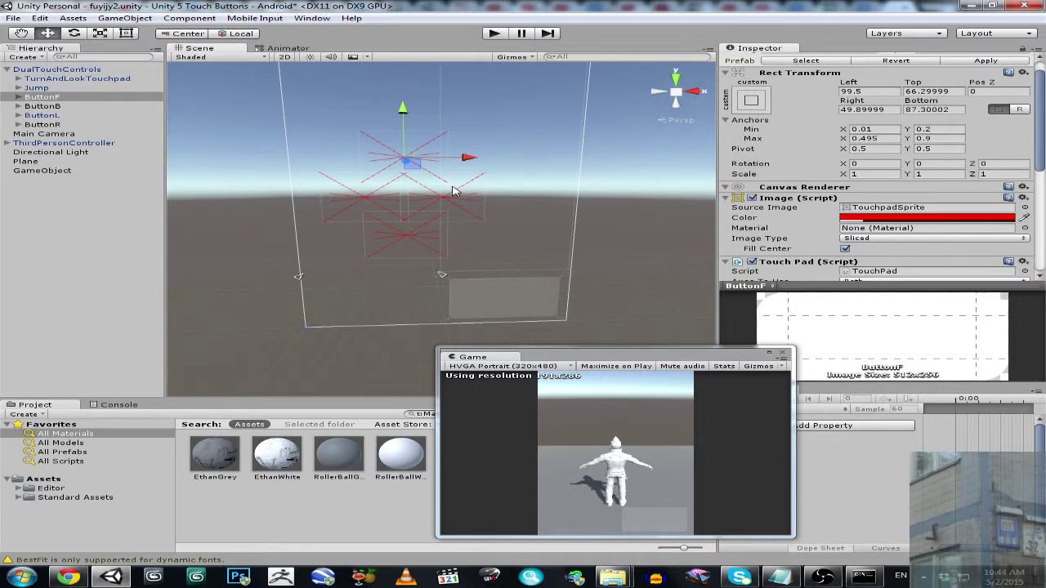
{"action": "left_click_drag", "start_coordinate": [457, 191], "coordinate": [457, 189], "text": "alt"}
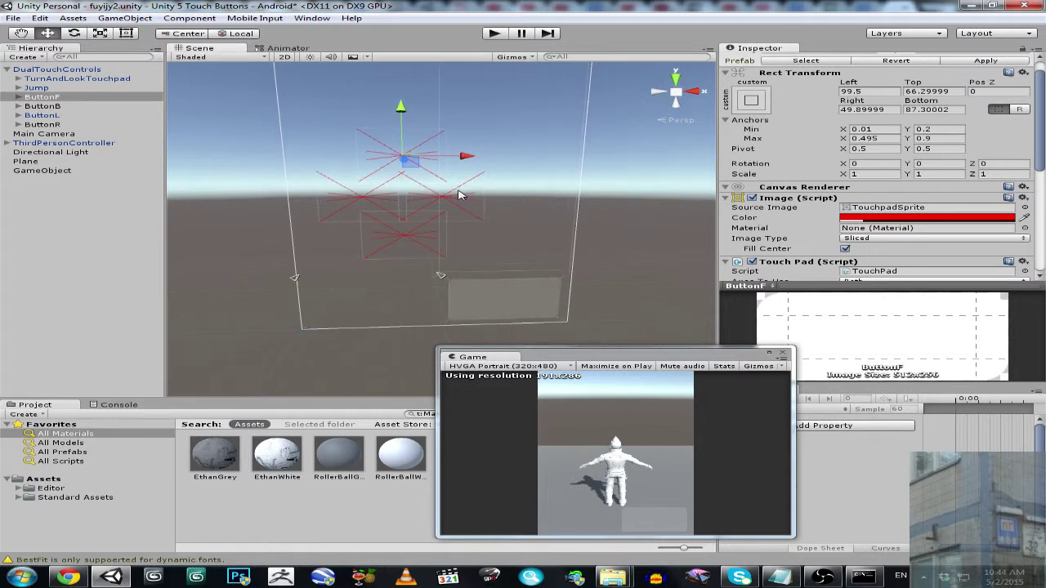
{"action": "left_click", "coordinate": [68, 72]}
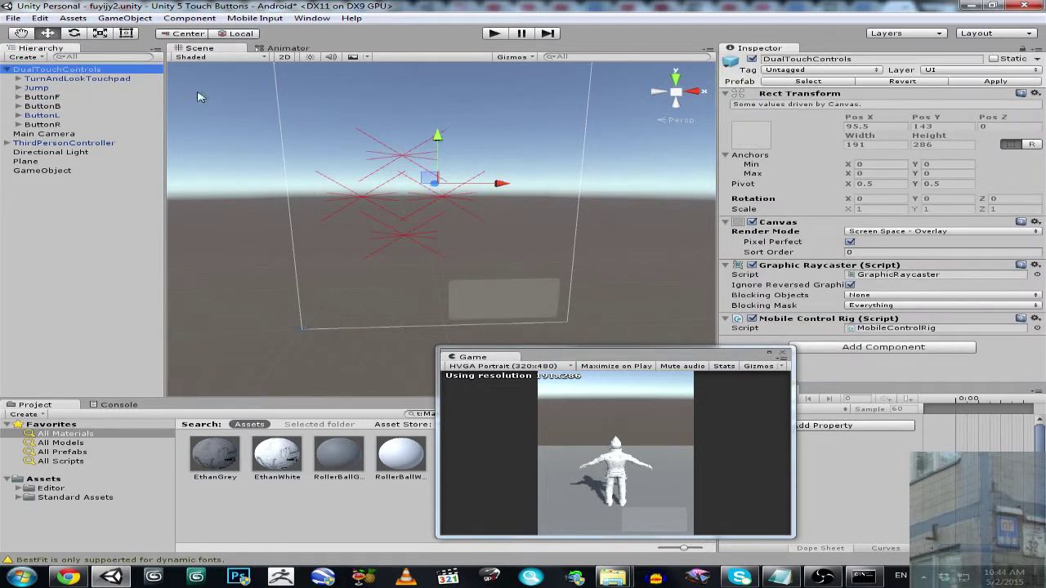
{"action": "left_click_drag", "start_coordinate": [480, 170], "coordinate": [477, 209], "text": "alt"}
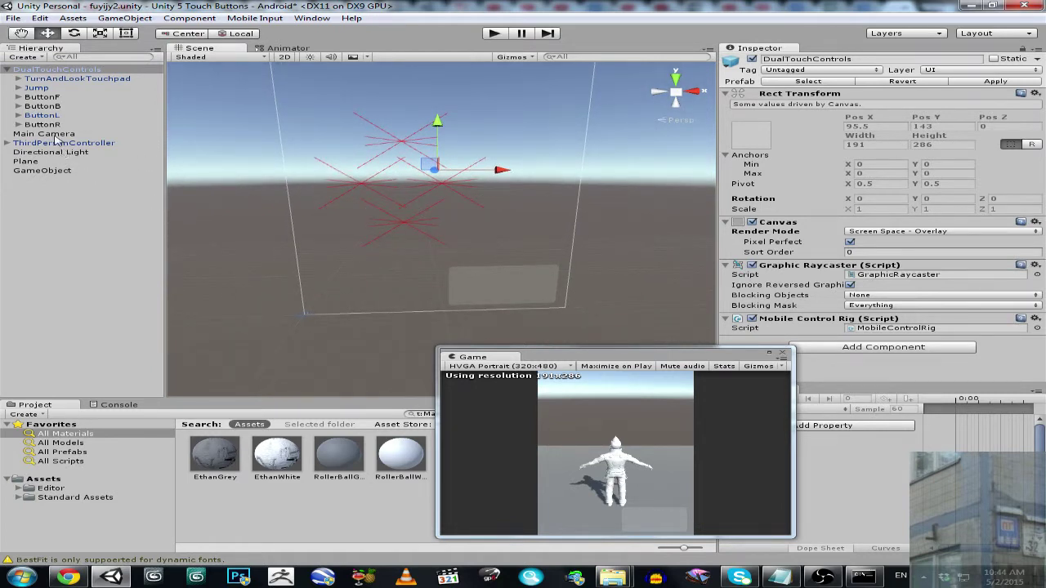
{"action": "left_click", "coordinate": [36, 87]}
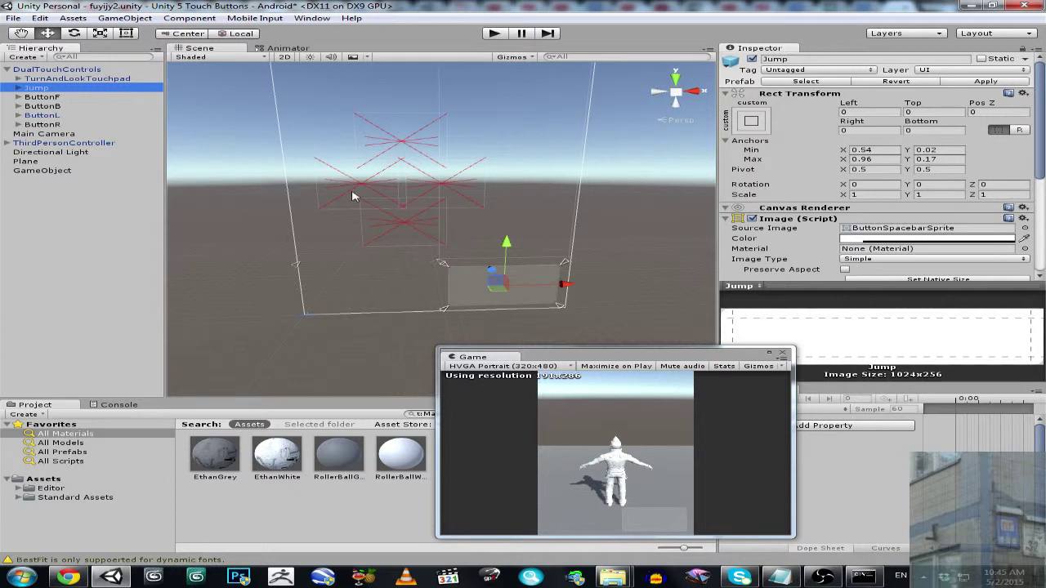
{"action": "left_click", "coordinate": [54, 98]}
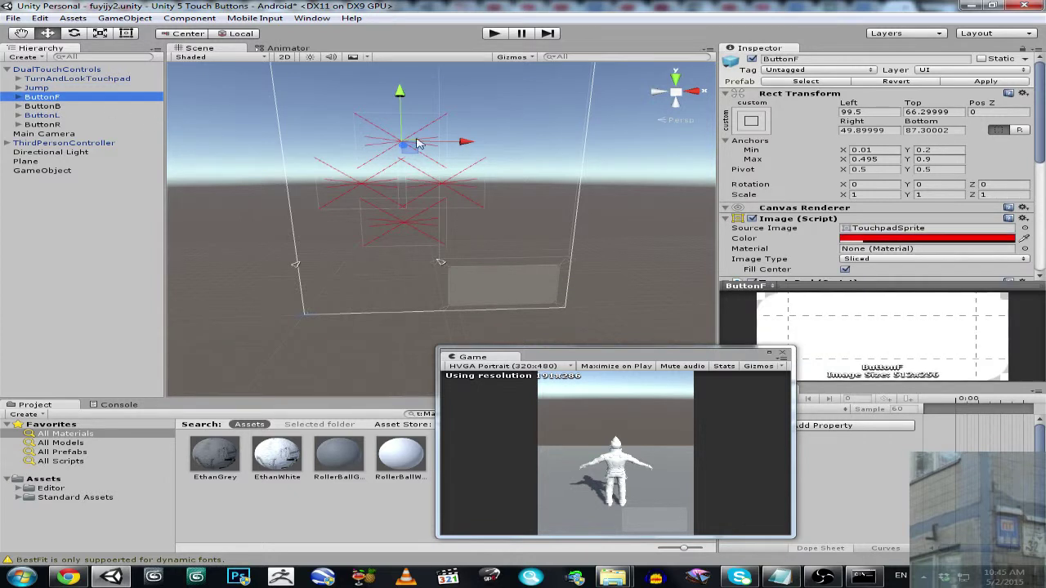
{"action": "left_click", "coordinate": [62, 107]}
{"action": "left_click", "coordinate": [60, 117]}
{"action": "left_click", "coordinate": [61, 125]}
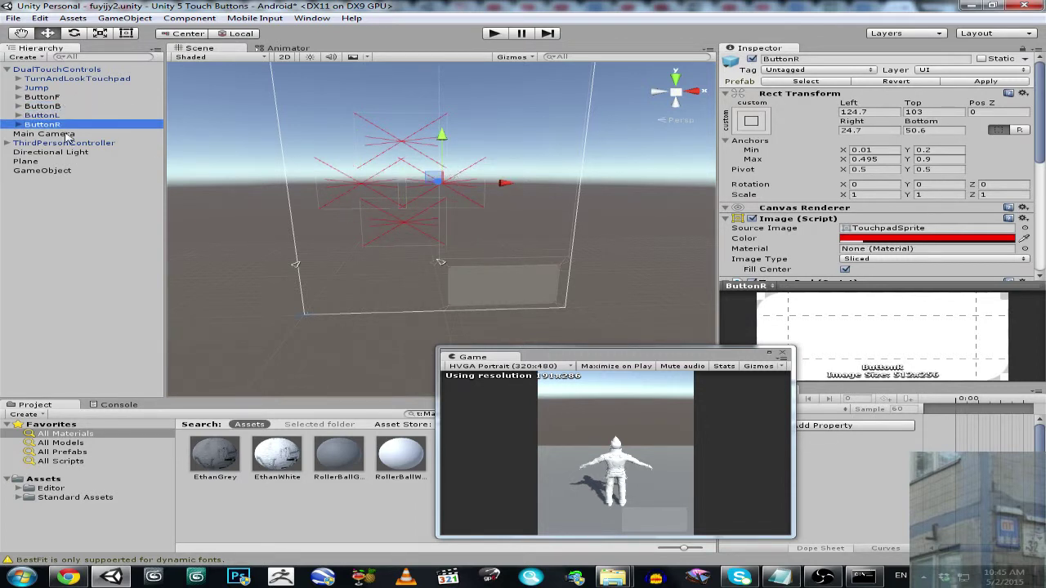
Copy the Jump button's Rect Transform and paste its values onto ButtonF, ButtonB, ButtonL and ButtonR together.
{"action": "left_click", "coordinate": [47, 90]}
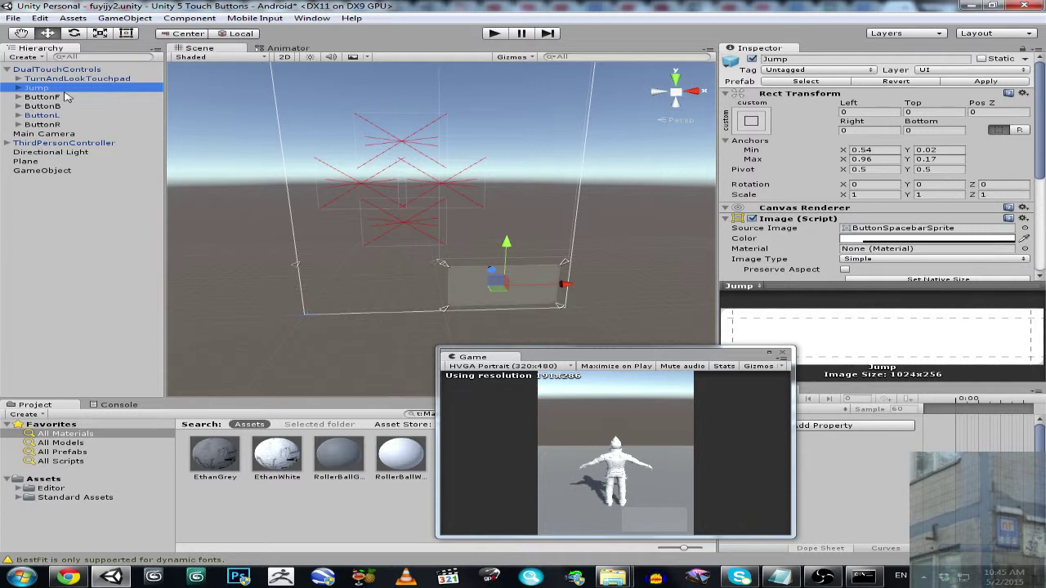
{"action": "right_click", "coordinate": [817, 94]}
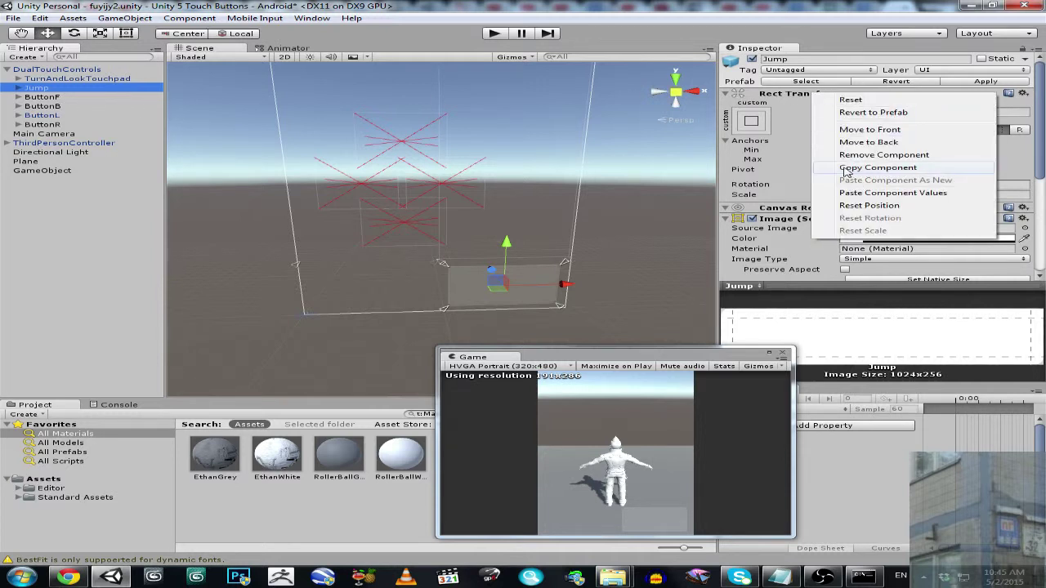
{"action": "left_click", "coordinate": [899, 168]}
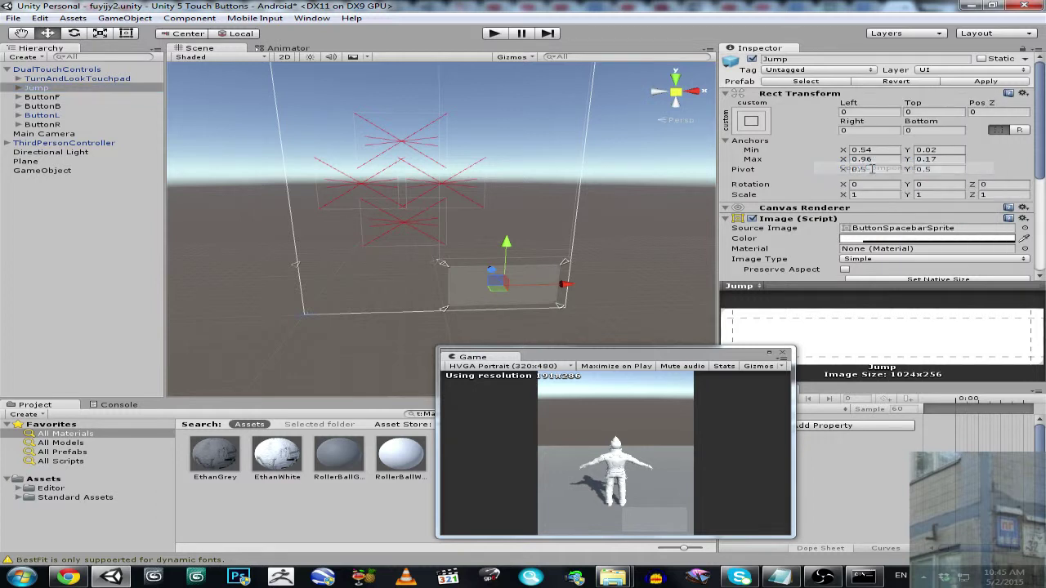
{"action": "left_click", "coordinate": [55, 97]}
{"action": "left_click", "coordinate": [55, 123], "text": "shift"}
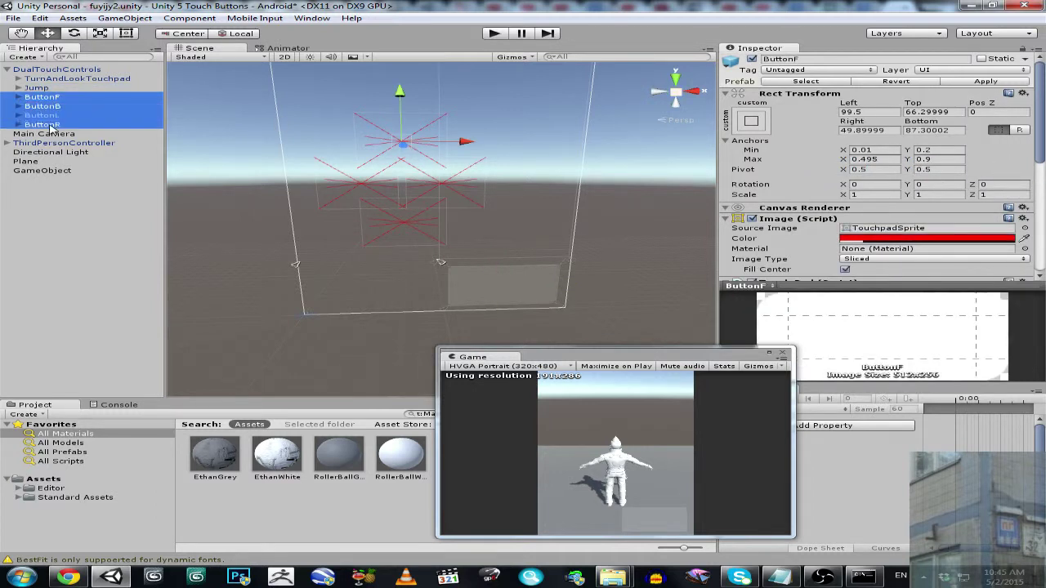
{"action": "right_click", "coordinate": [766, 96]}
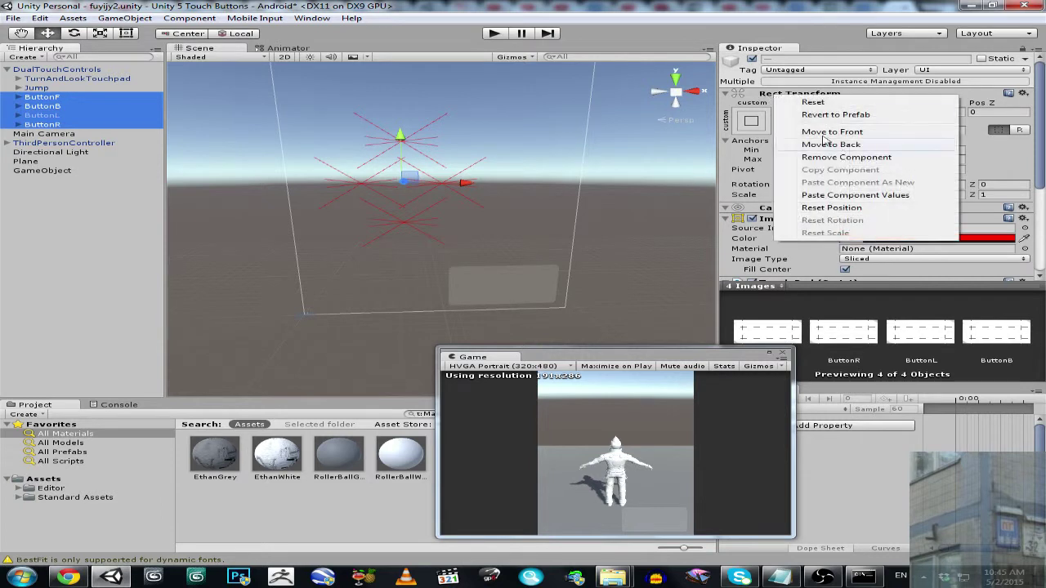
{"action": "left_click", "coordinate": [836, 196]}
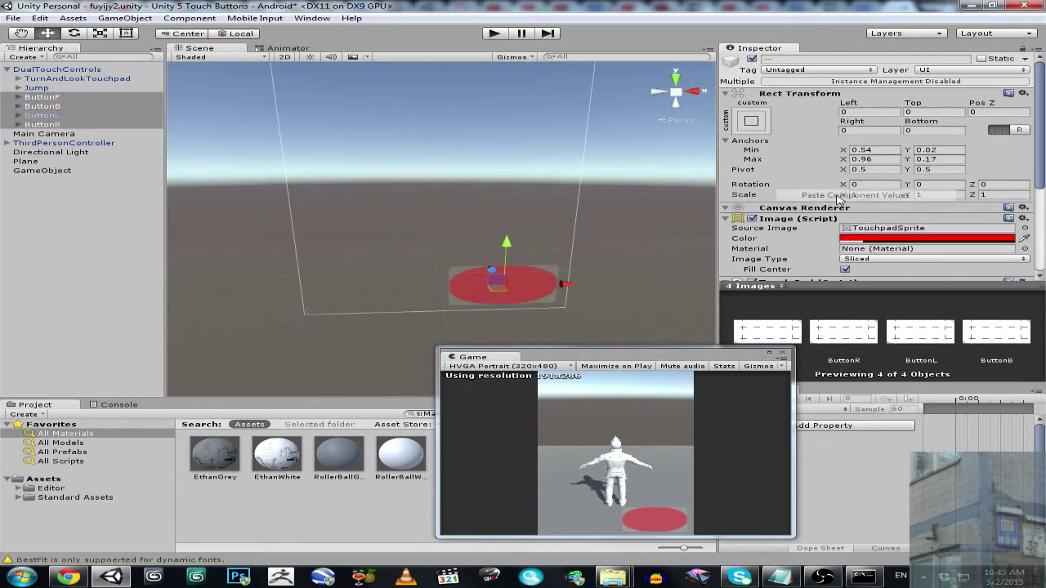
Move ButtonF, ButtonB, ButtonL and ButtonR together up and away from Jump, to about Left -91.8, Top -94.8.
{"action": "left_click", "coordinate": [36, 88]}
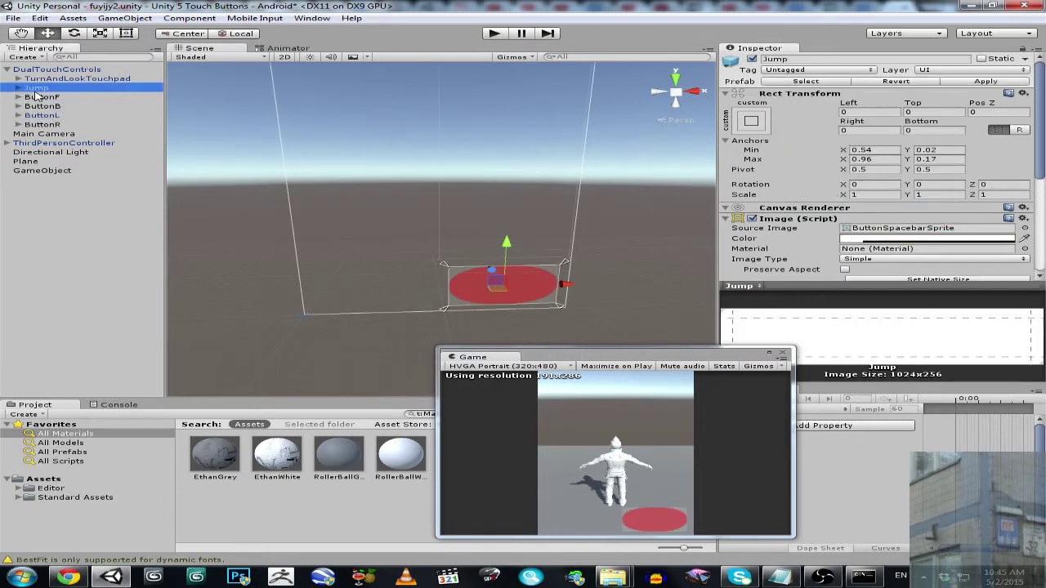
{"action": "left_click", "coordinate": [41, 96]}
{"action": "left_click", "coordinate": [41, 125], "text": "shift"}
{"action": "left_click_drag", "start_coordinate": [500, 288], "coordinate": [365, 188]}
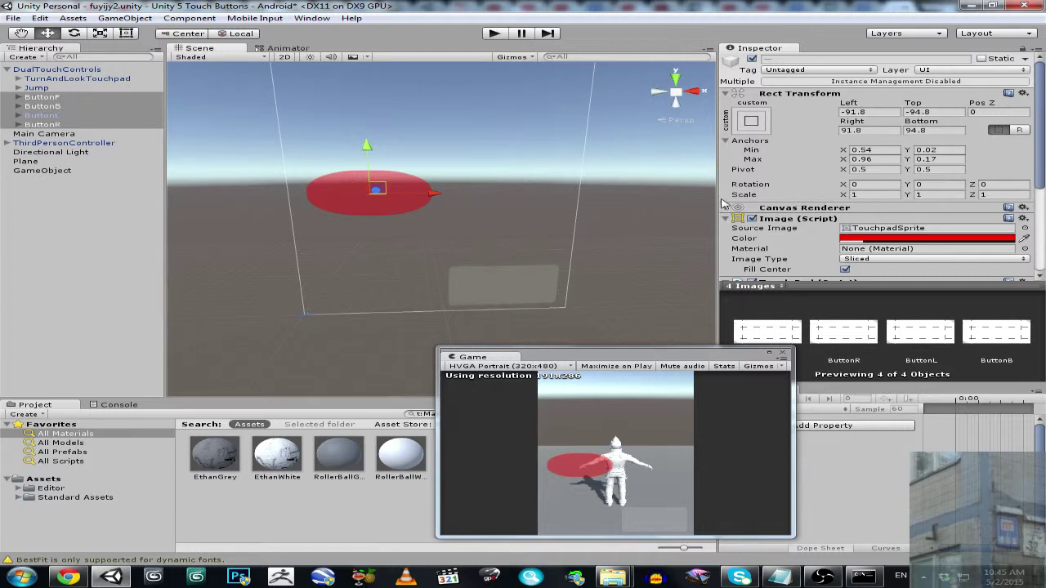
Shrink the four stacked direction buttons to a compact shape and reposition them at about Left -78.2, Top -65.3.
{"action": "left_click", "coordinate": [127, 34]}
{"action": "left_click_drag", "start_coordinate": [429, 188], "coordinate": [365, 177]}
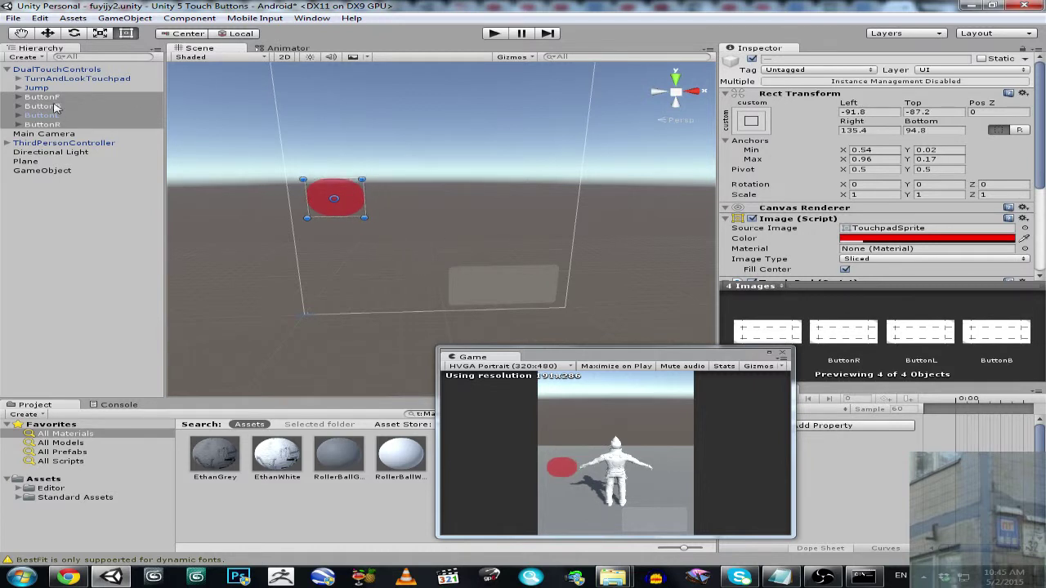
{"action": "left_click", "coordinate": [48, 34]}
{"action": "left_click_drag", "start_coordinate": [345, 194], "coordinate": [369, 217]}
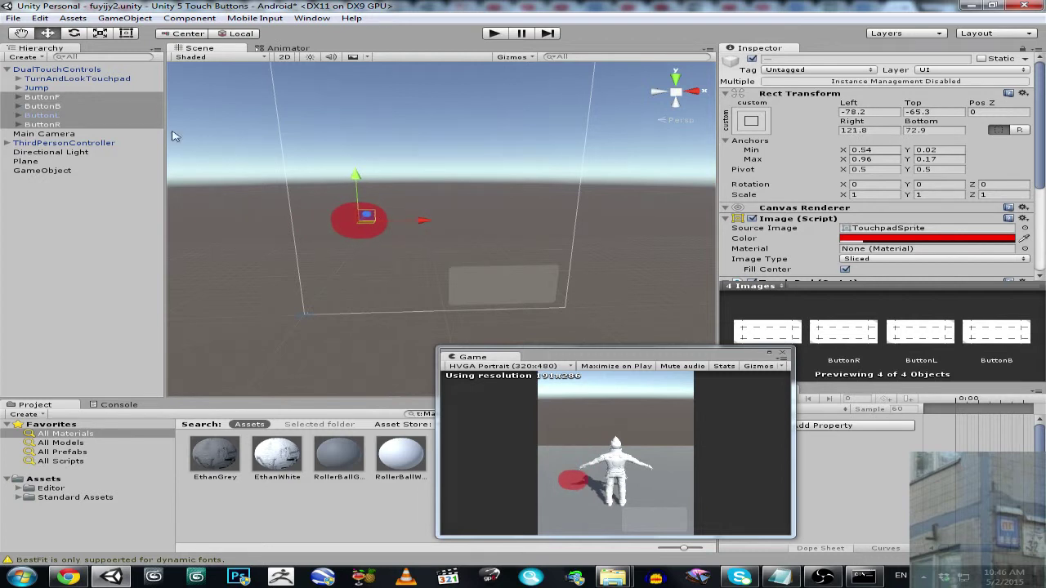
Spread ButtonB, ButtonL and ButtonR into a cross below ButtonF, with ButtonR at about Left -61.6, Top -43.8, and save the scene.
{"action": "left_click", "coordinate": [43, 106]}
{"action": "left_click_drag", "start_coordinate": [357, 178], "coordinate": [399, 240]}
{"action": "left_click", "coordinate": [43, 115]}
{"action": "left_click", "coordinate": [54, 125]}
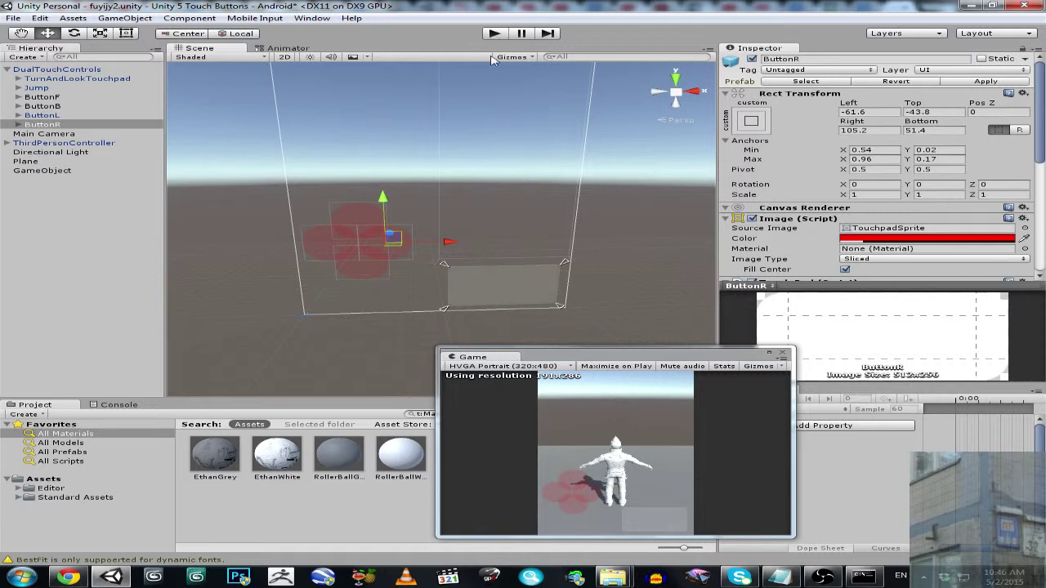
{"action": "left_click", "coordinate": [13, 17]}
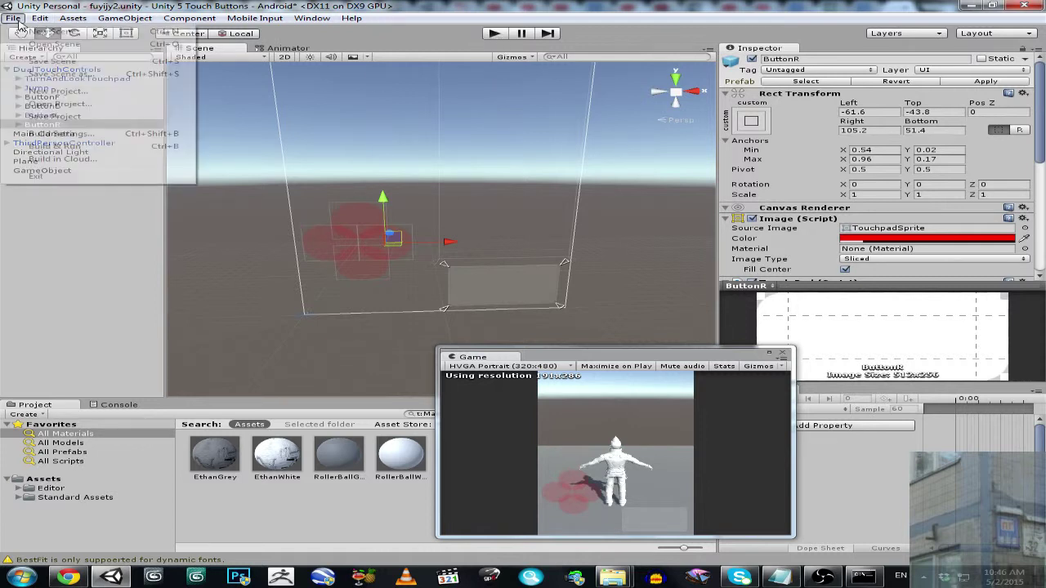
{"action": "left_click", "coordinate": [37, 61]}
Play the scene to test walking the character forward and backward, and stop the game.
{"action": "left_click", "coordinate": [495, 34]}
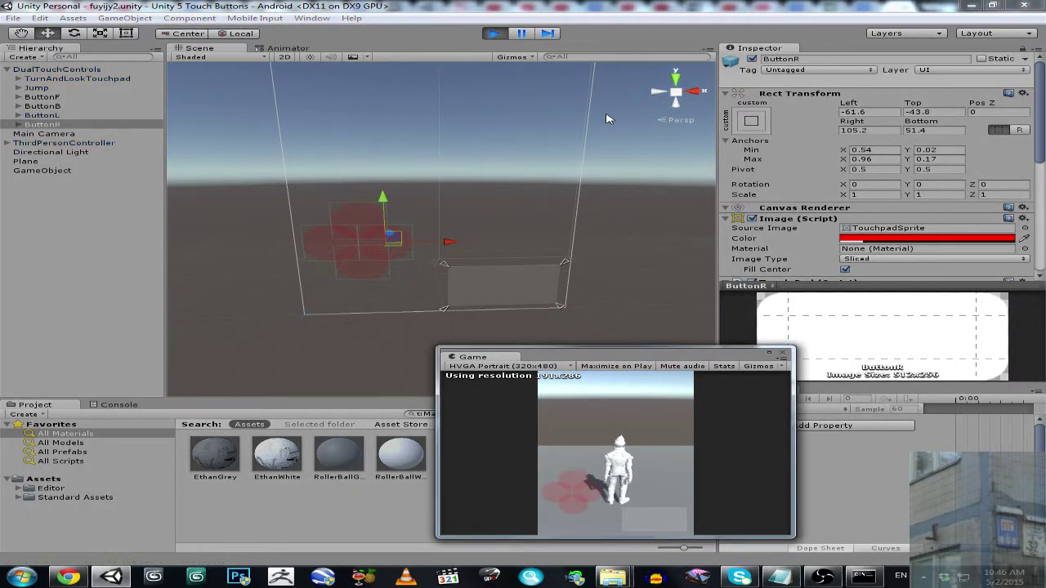
{"action": "key", "text": "w"}
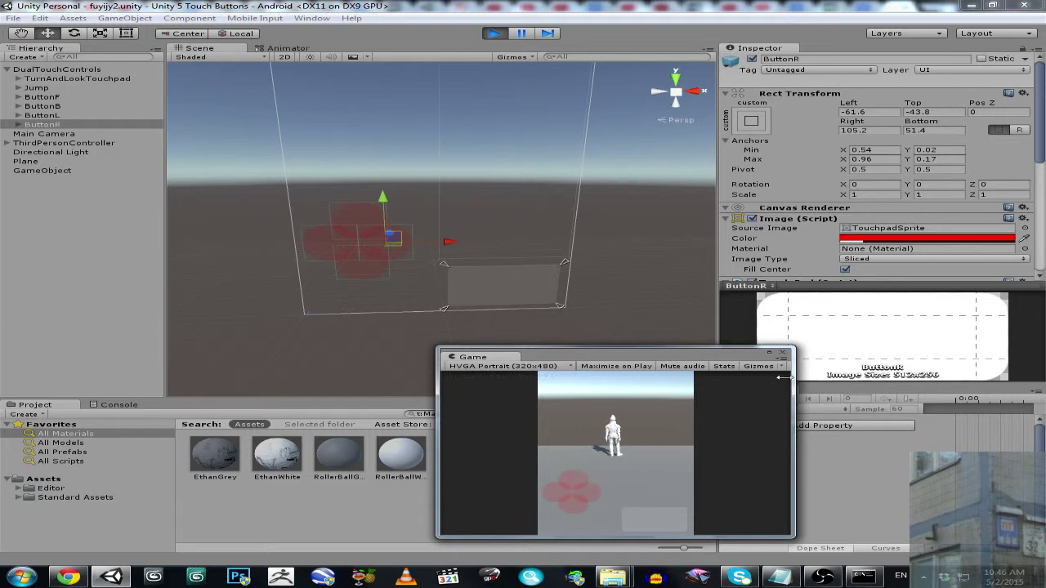
{"action": "key", "text": "s"}
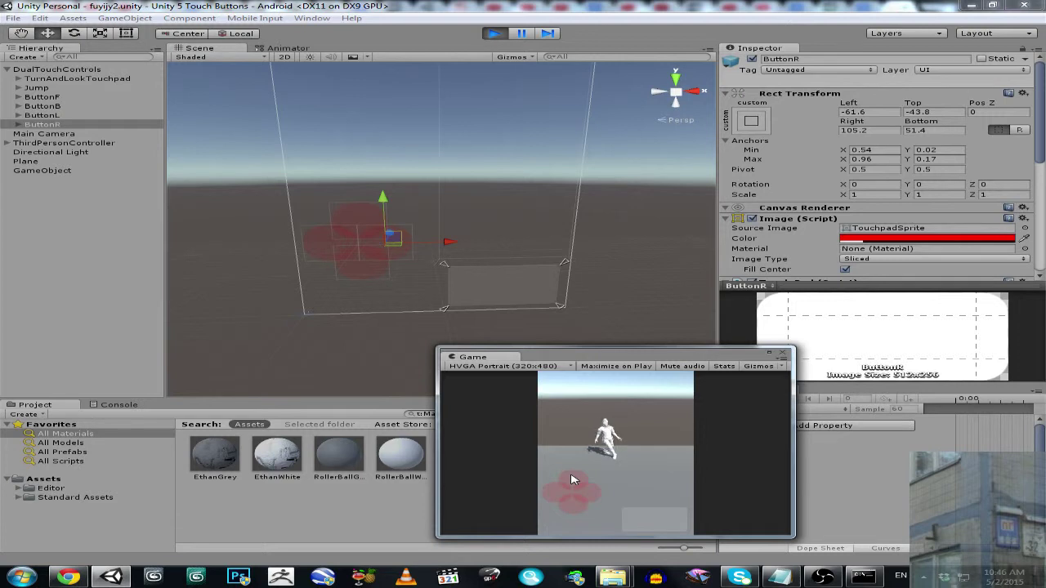
{"action": "key", "text": "s"}
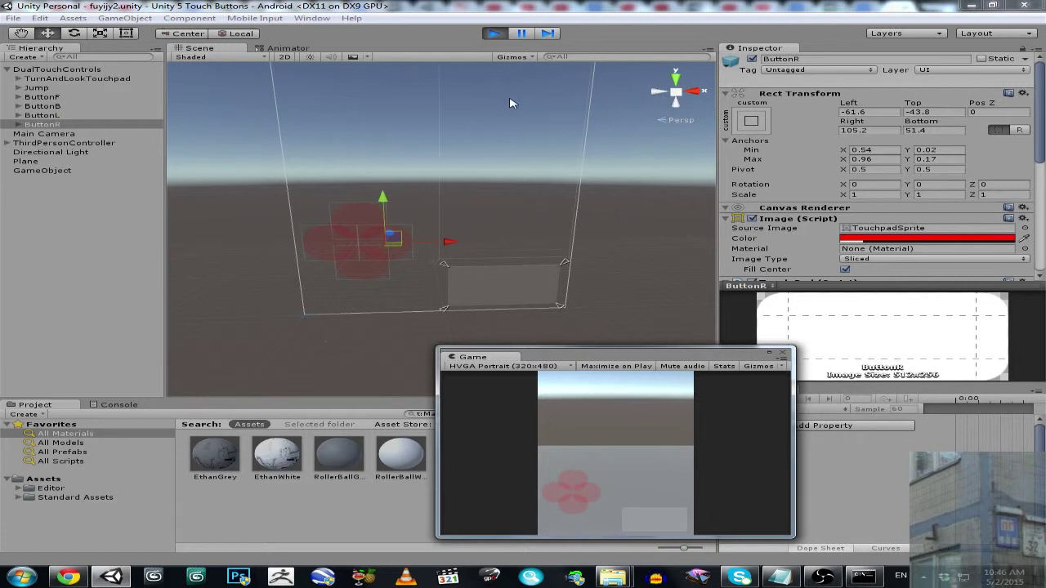
{"action": "left_click", "coordinate": [496, 33]}
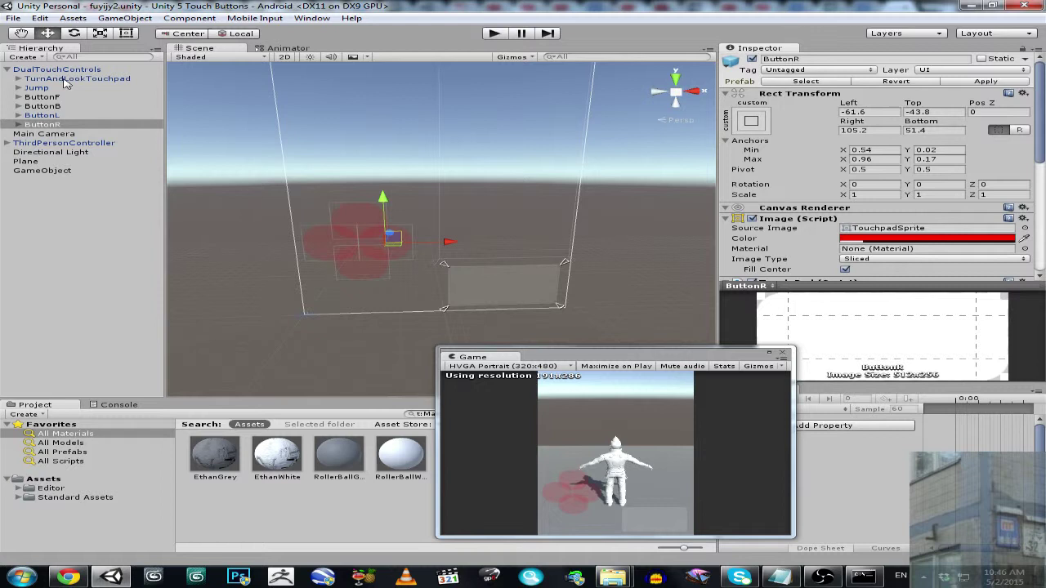
Try to move the Main Camera up and farther back from the character, to about position 1.8, 5, -7.3.
{"action": "left_click", "coordinate": [29, 135]}
{"action": "right_click_drag", "start_coordinate": [354, 257], "coordinate": [323, 303]}
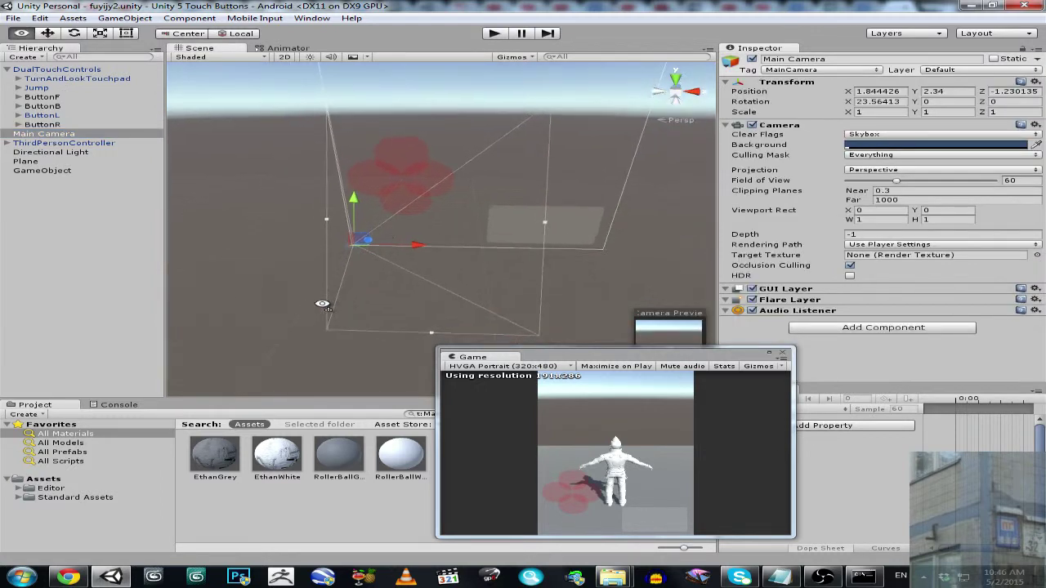
{"action": "left_click_drag", "start_coordinate": [373, 238], "coordinate": [355, 246]}
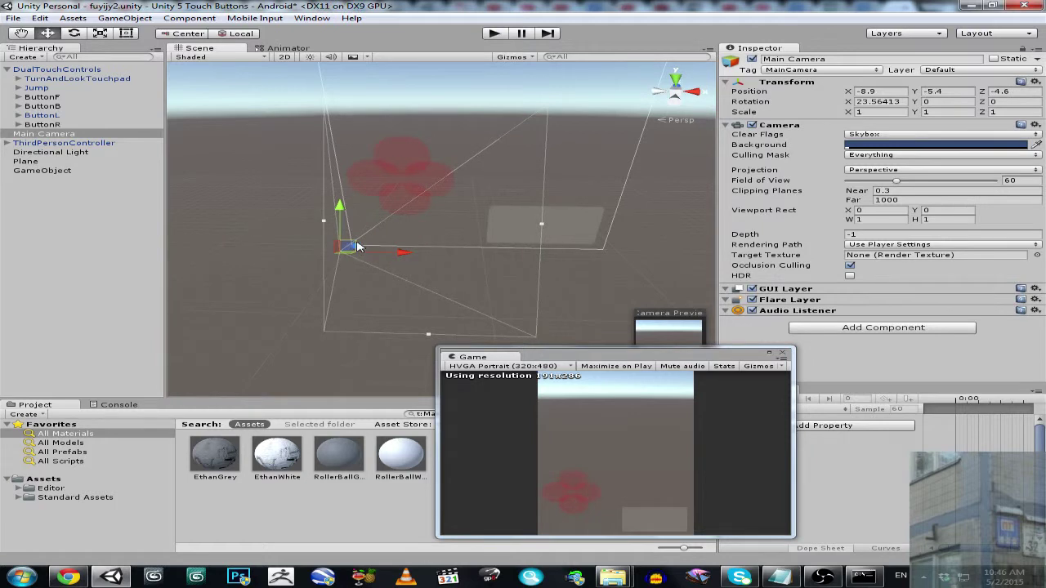
{"action": "key", "text": "ctrl+z"}
{"action": "right_click_drag", "start_coordinate": [427, 240], "coordinate": [320, 242]}
{"action": "key", "text": "d"}
{"action": "left_click_drag", "start_coordinate": [421, 241], "coordinate": [417, 240]}
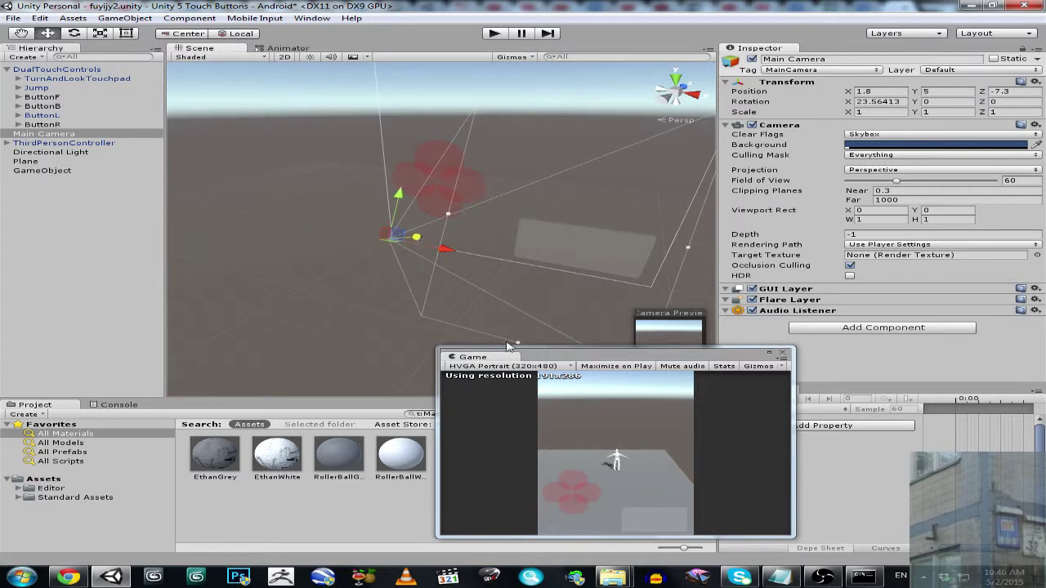
Enlarge and reposition the floating Game window, and undo the Main Camera's move.
{"action": "left_click_drag", "start_coordinate": [438, 350], "coordinate": [190, 136]}
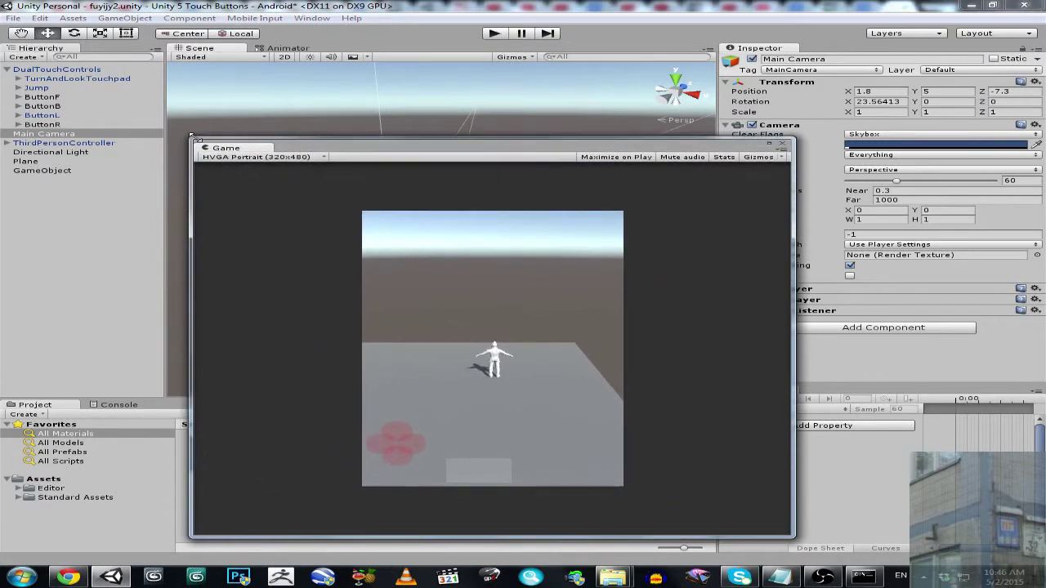
{"action": "left_click_drag", "start_coordinate": [331, 153], "coordinate": [311, 128]}
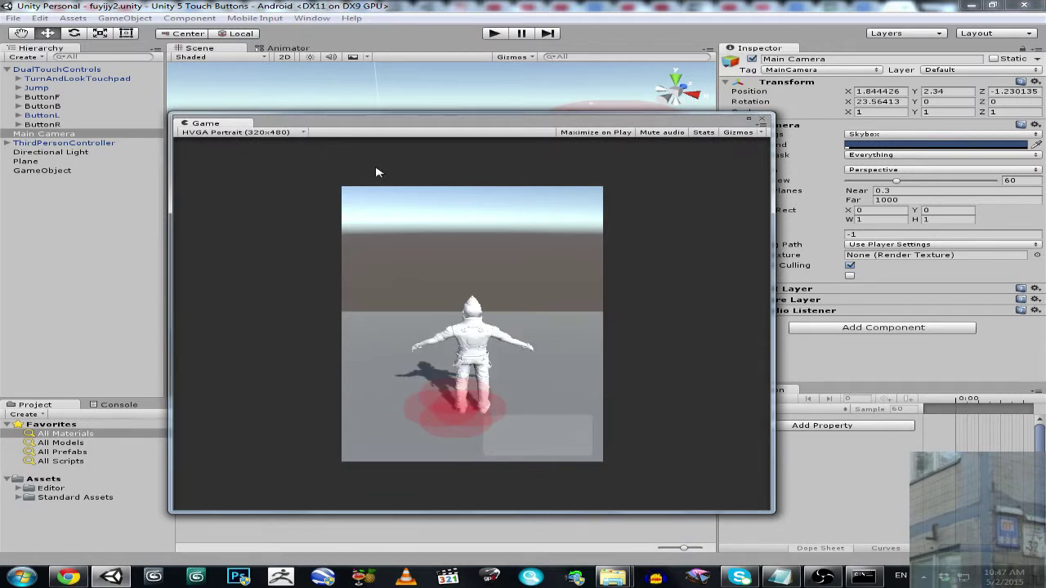
{"action": "left_click_drag", "start_coordinate": [362, 131], "coordinate": [504, 162]}
{"action": "key", "text": "ctrl+z"}
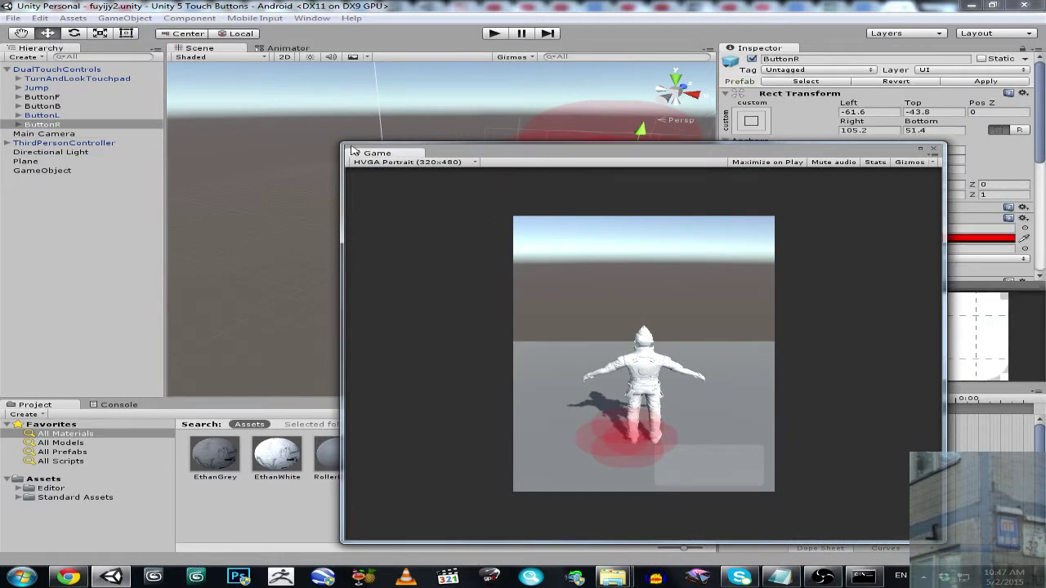
Shrink the floating Game window to a narrow portrait shape and place it below the buttons in the scene.
{"action": "left_click_drag", "start_coordinate": [348, 153], "coordinate": [719, 299]}
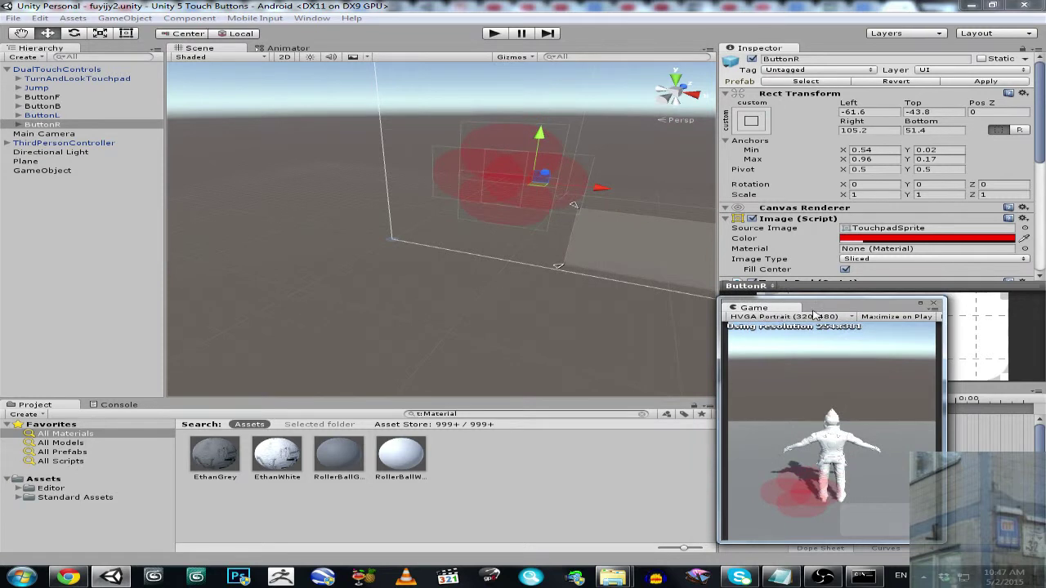
{"action": "left_click_drag", "start_coordinate": [827, 312], "coordinate": [493, 257]}
{"action": "right_click", "coordinate": [423, 255]}
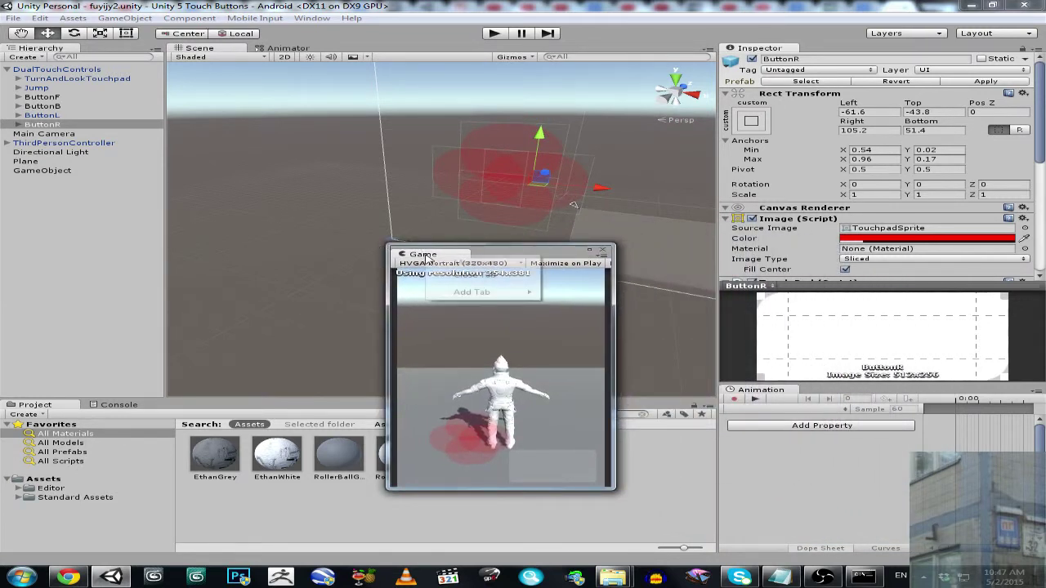
{"action": "left_click", "coordinate": [546, 255]}
{"action": "left_click_drag", "start_coordinate": [389, 242], "coordinate": [400, 249]}
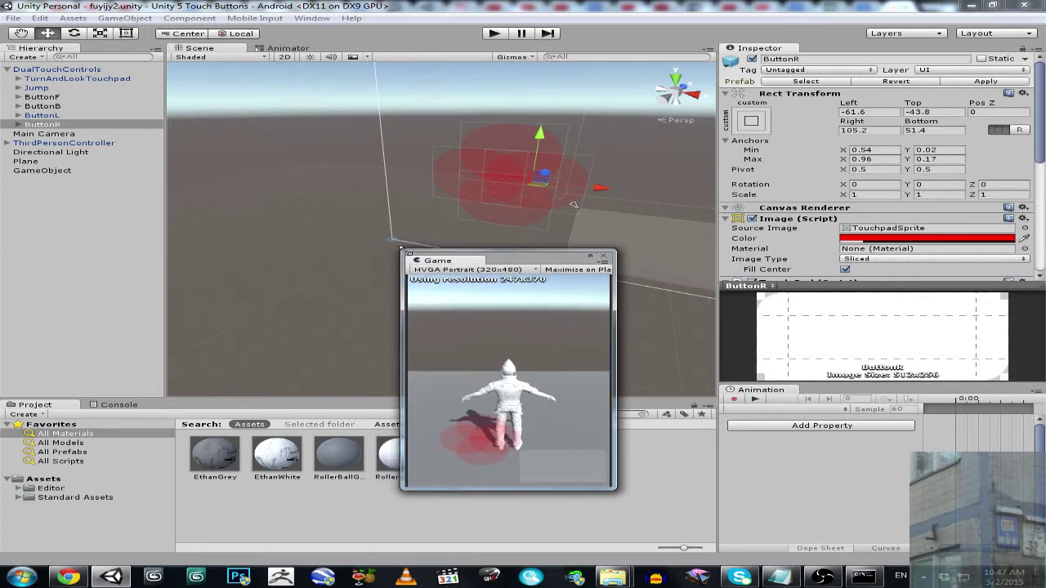
Switch the Game view from a fixed size to Free Aspect and then Remote, and move its window clear of the scene's buttons.
{"action": "left_click", "coordinate": [442, 271]}
{"action": "left_click", "coordinate": [456, 281]}
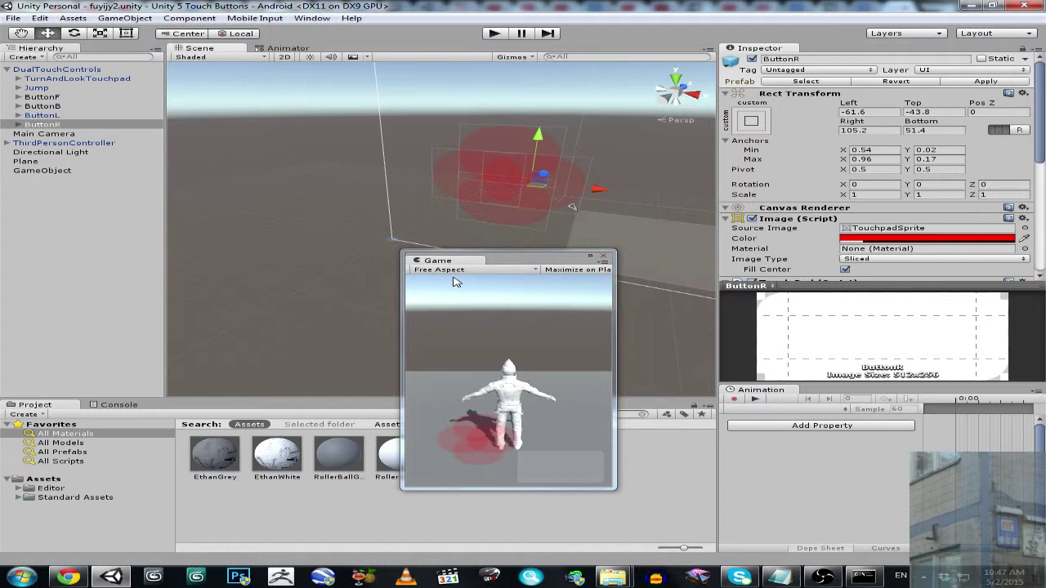
{"action": "left_click", "coordinate": [445, 272]}
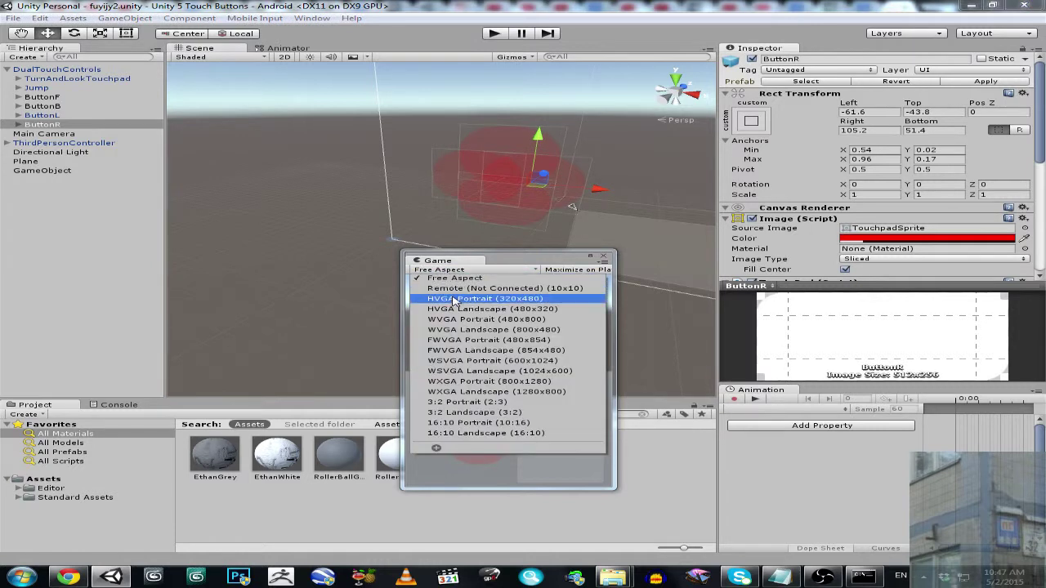
{"action": "left_click", "coordinate": [450, 291]}
{"action": "left_click_drag", "start_coordinate": [508, 265], "coordinate": [617, 304]}
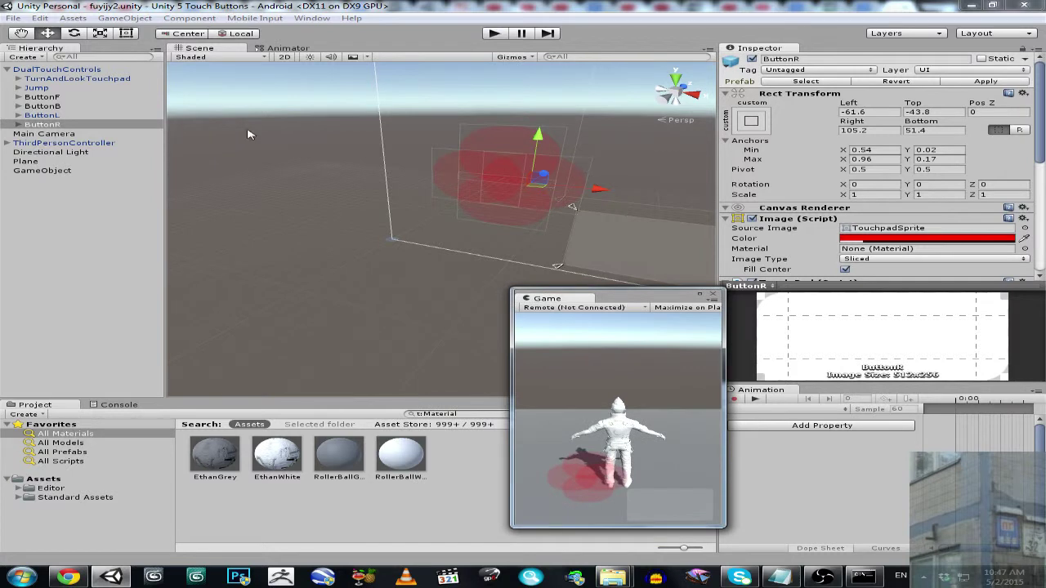
Select ButtonF, ButtonB, ButtonL and ButtonR together and move them closer to the canvas's lower-left corner.
{"action": "right_click_drag", "start_coordinate": [481, 181], "coordinate": [523, 164]}
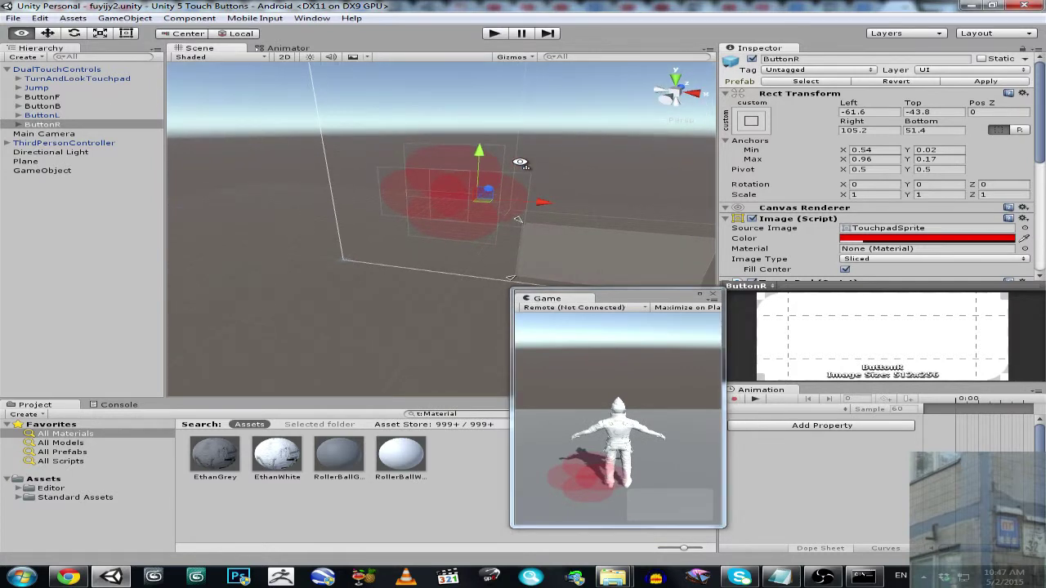
{"action": "left_click", "coordinate": [58, 97]}
{"action": "mouse_move", "coordinate": [537, 210]}
{"action": "right_mouse_down"}
{"action": "mouse_move", "coordinate": [561, 194]}
{"action": "mouse_move", "coordinate": [546, 201]}
{"action": "right_mouse_up"}
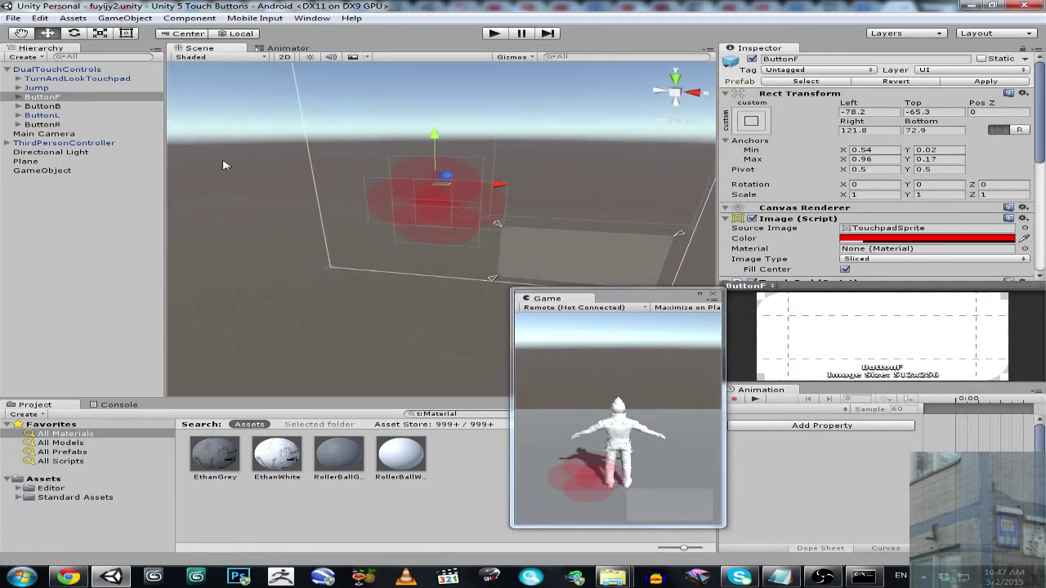
{"action": "left_click", "coordinate": [49, 124], "text": "shift"}
{"action": "left_click_drag", "start_coordinate": [453, 201], "coordinate": [411, 219]}
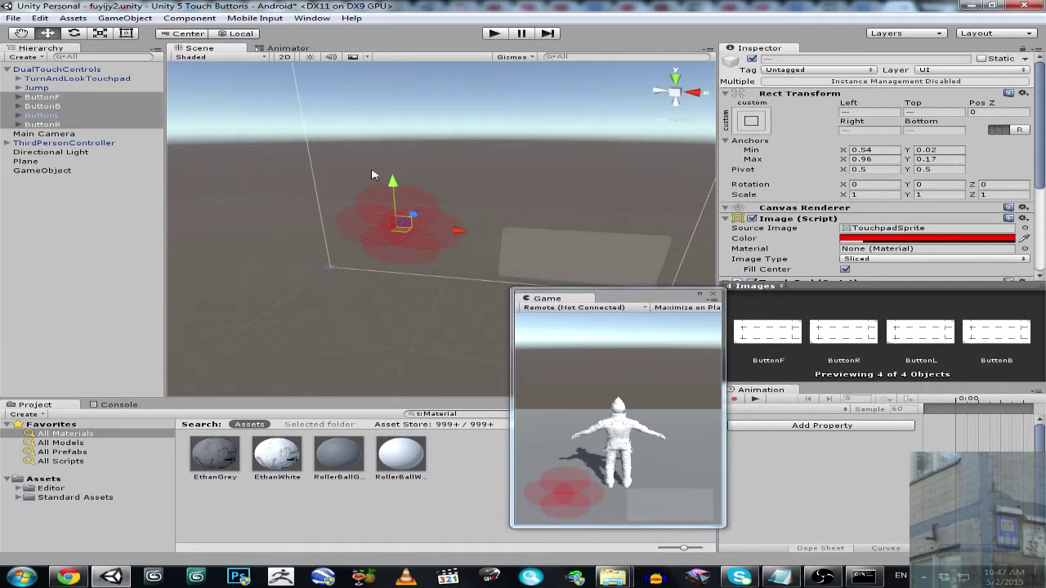
Play the scene and move the Main Camera up, sideways and farther back from the character, to about position 2.5, 2.9, -2.5.
{"action": "left_click", "coordinate": [494, 34]}
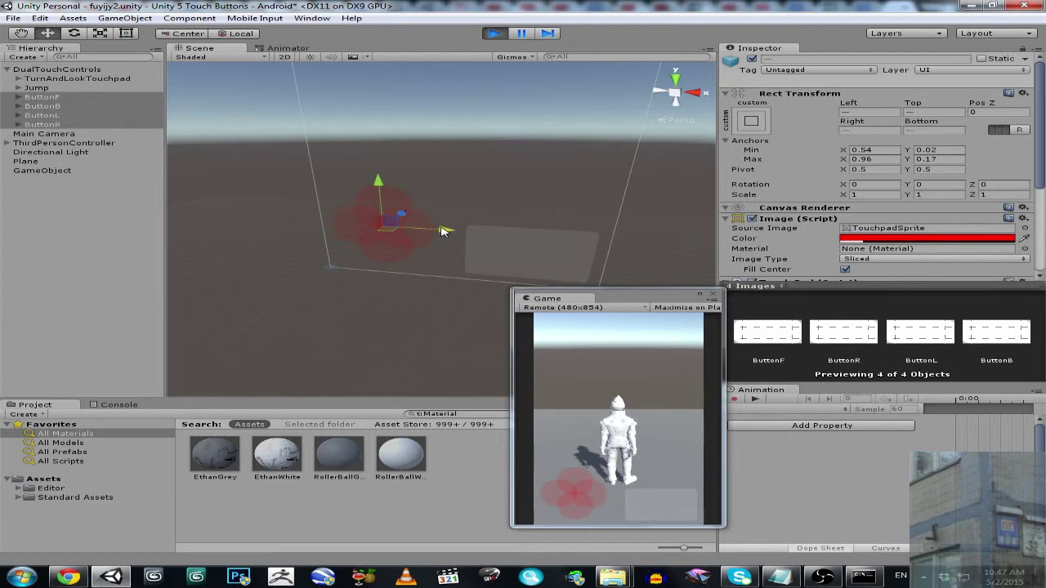
{"action": "left_click", "coordinate": [47, 135]}
{"action": "left_click_drag", "start_coordinate": [363, 263], "coordinate": [341, 273], "text": "alt"}
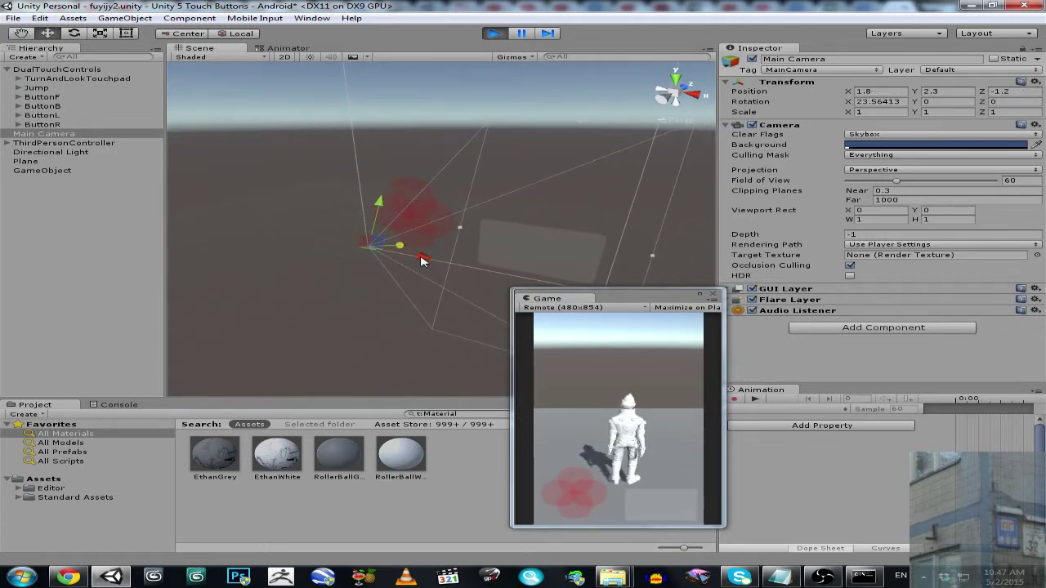
{"action": "left_click_drag", "start_coordinate": [425, 258], "coordinate": [402, 246]}
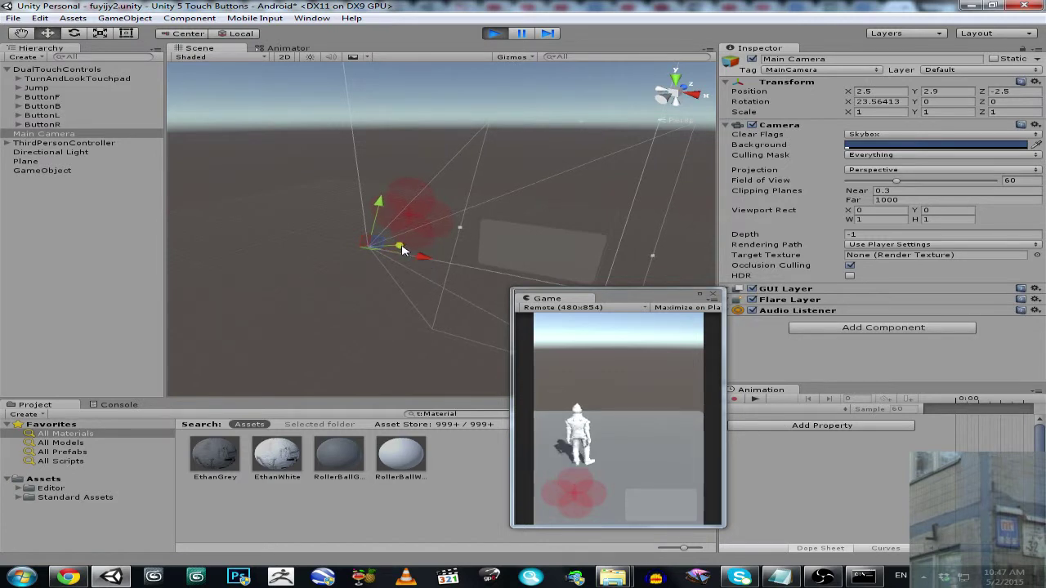